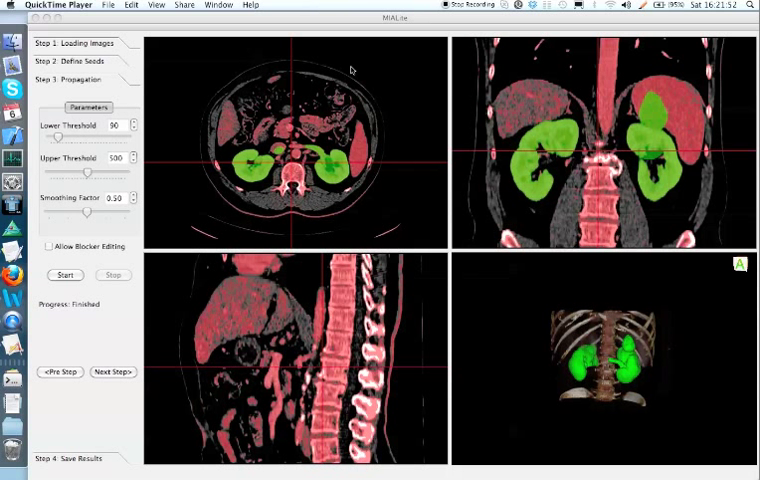
- Bring MIALite forward and return to Step 2 Define Seeds with both kidney seed balls shown
{"action": "left_click", "coordinate": [385, 21]}
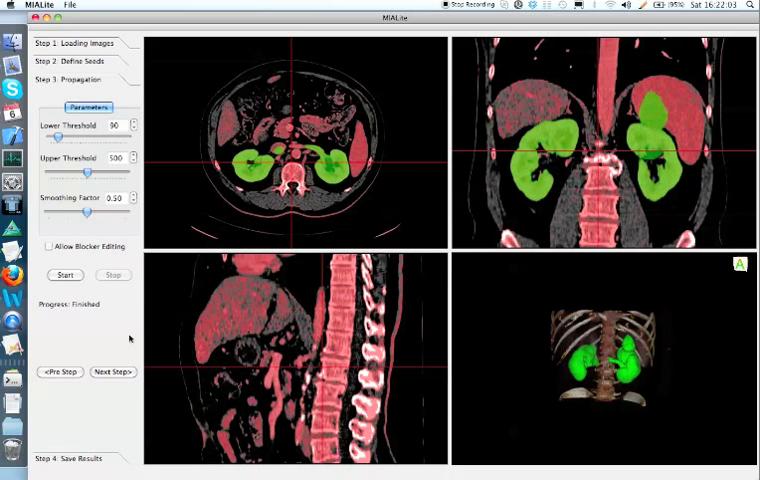
- Back in Step 1, raise the lower threshold from 90 to 100 and continue to seeds
{"action": "left_click", "coordinate": [77, 373]}
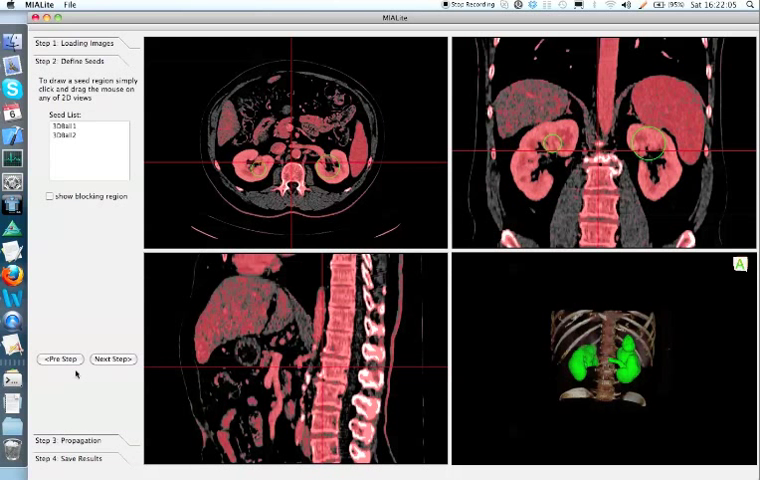
{"action": "left_click", "coordinate": [73, 366]}
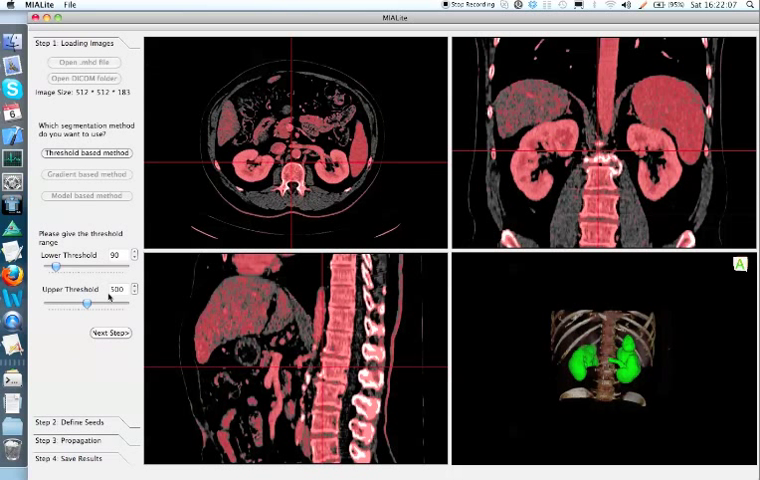
{"action": "left_click", "coordinate": [135, 253]}
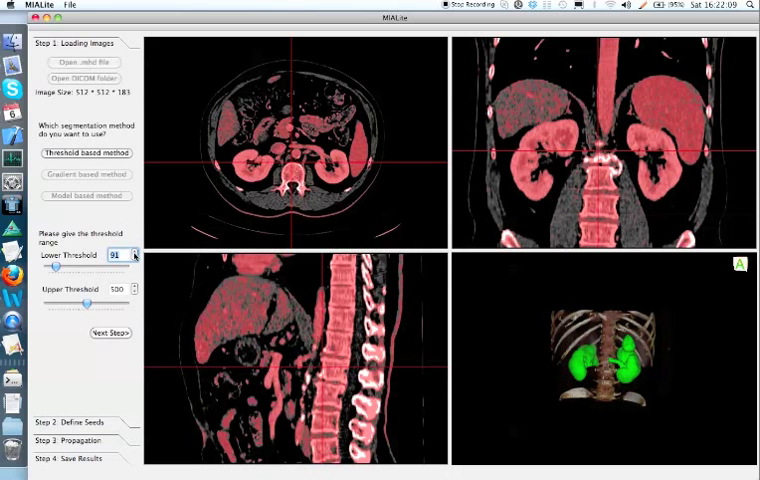
{"action": "left_click", "coordinate": [135, 253]}
{"action": "left_click", "coordinate": [135, 253]}
{"action": "left_click", "coordinate": [135, 253]}
{"action": "left_click", "coordinate": [135, 254]}
{"action": "left_click", "coordinate": [115, 336]}
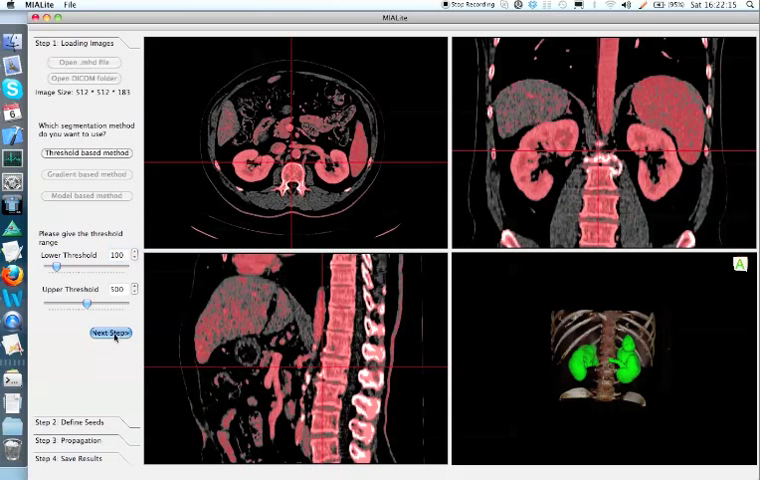
- Run propagation with the threshold at 100, scroll the axial slice, then stop it
{"action": "left_click", "coordinate": [114, 362]}
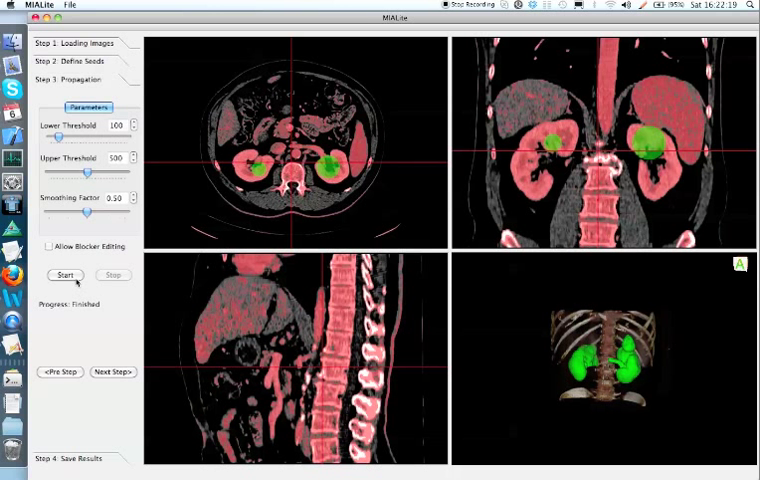
{"action": "left_click", "coordinate": [65, 275]}
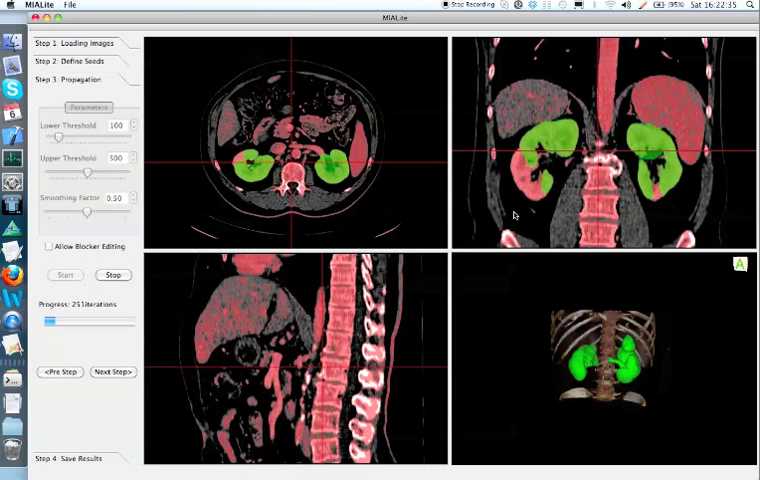
{"action": "mouse_move", "coordinate": [600, 150]}
{"action": "left_mouse_down"}
{"action": "mouse_move", "coordinate": [600, 140]}
{"action": "mouse_move", "coordinate": [600, 156]}
{"action": "mouse_move", "coordinate": [600, 148]}
{"action": "left_mouse_up"}
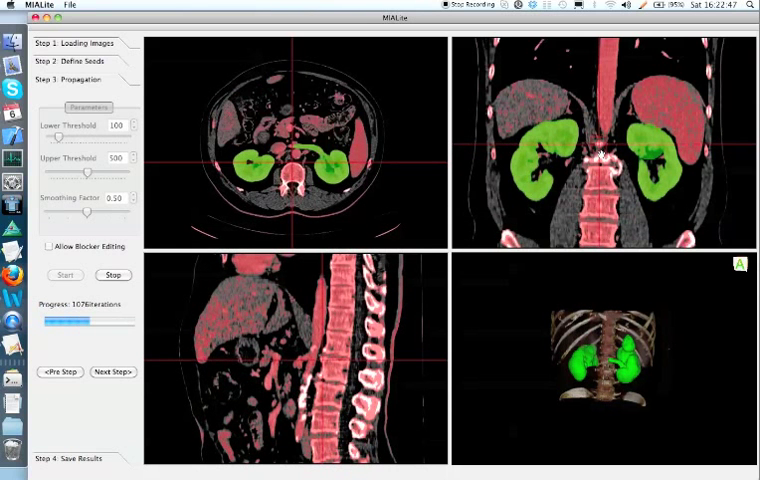
{"action": "left_click", "coordinate": [113, 275]}
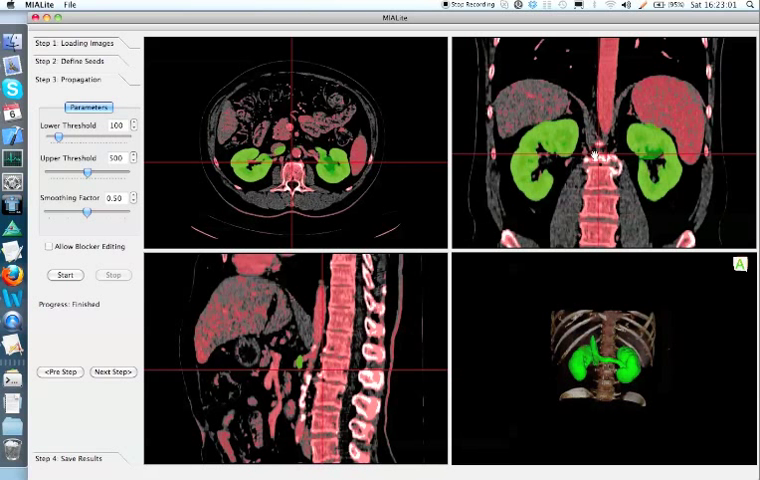
{"action": "left_click_drag", "start_coordinate": [597, 155], "coordinate": [597, 146]}
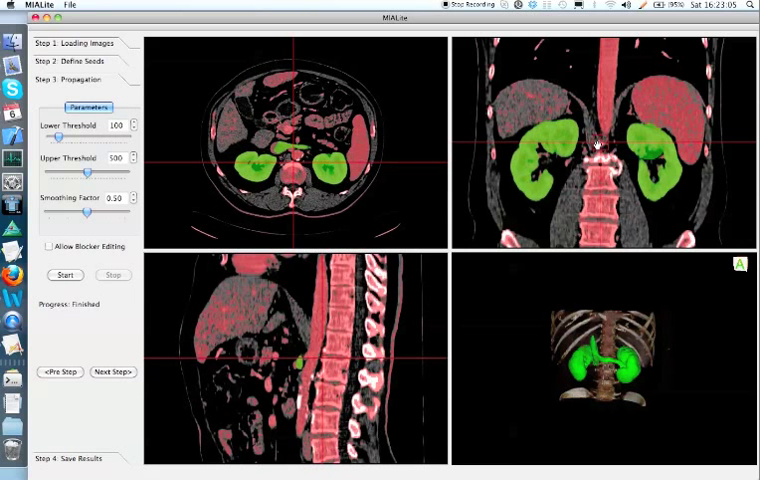
{"action": "mouse_move", "coordinate": [597, 146]}
{"action": "left_mouse_down"}
{"action": "mouse_move", "coordinate": [597, 139]}
{"action": "mouse_move", "coordinate": [597, 150]}
{"action": "left_mouse_up"}
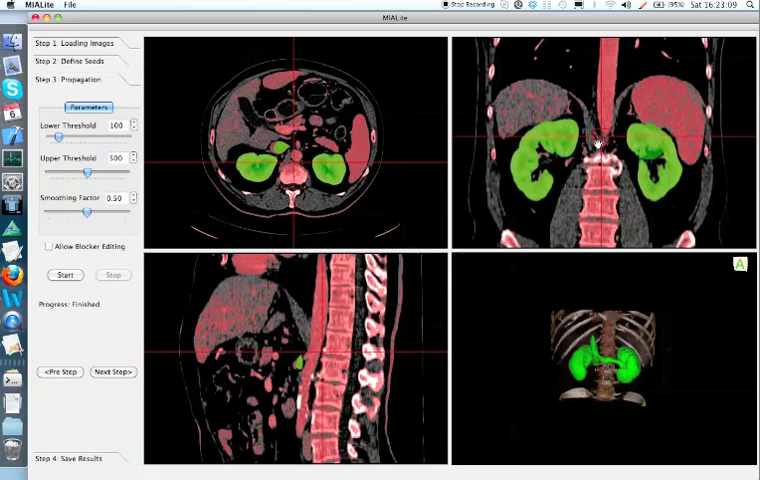
{"action": "left_click_drag", "start_coordinate": [590, 385], "coordinate": [616, 370]}
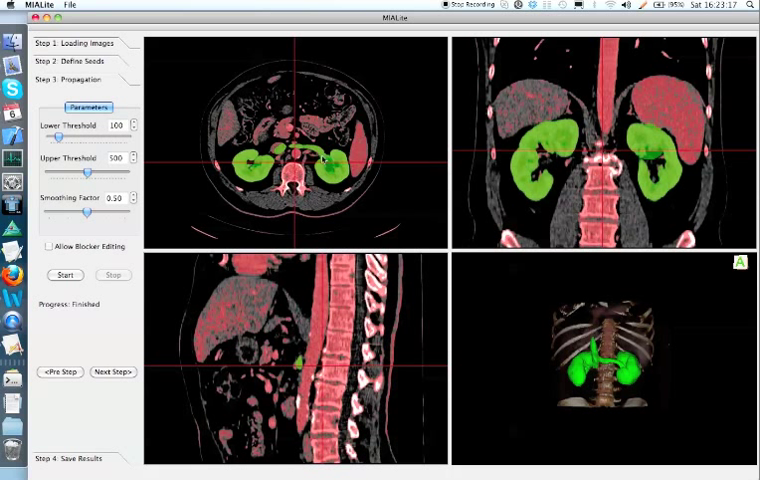
- Set the smoothing factor to 0.74 and rerun propagation until the 3D mesh updates
{"action": "left_click", "coordinate": [105, 213]}
{"action": "left_click", "coordinate": [76, 274]}
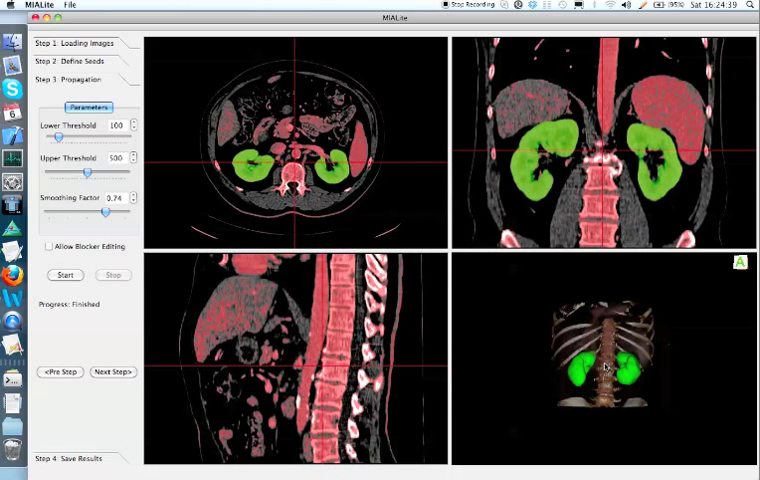
{"action": "scroll", "coordinate": [606, 367], "scroll_direction": "up", "scroll_amount": 5}
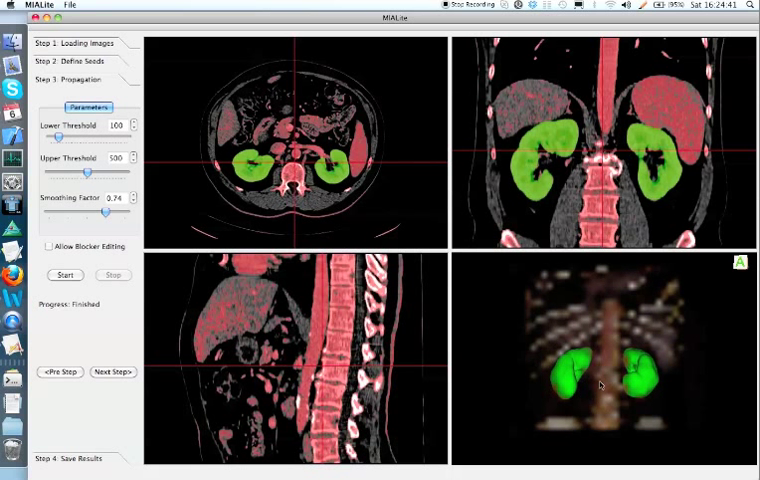
{"action": "left_click_drag", "start_coordinate": [633, 382], "coordinate": [616, 381]}
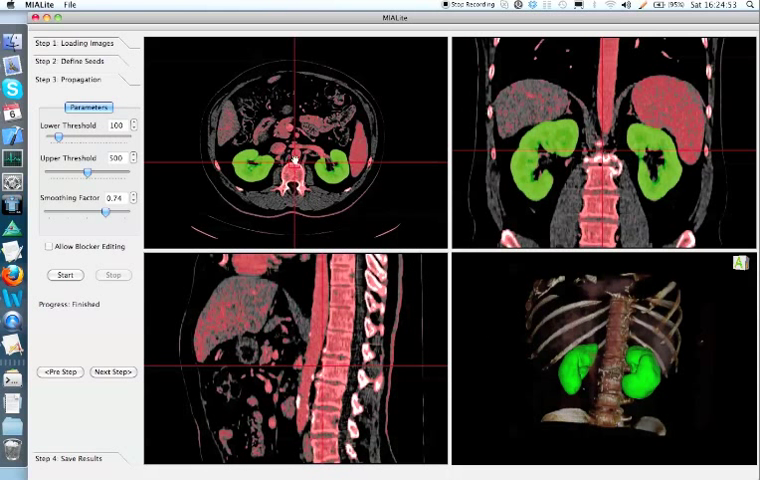
{"action": "left_click_drag", "start_coordinate": [296, 161], "coordinate": [292, 169]}
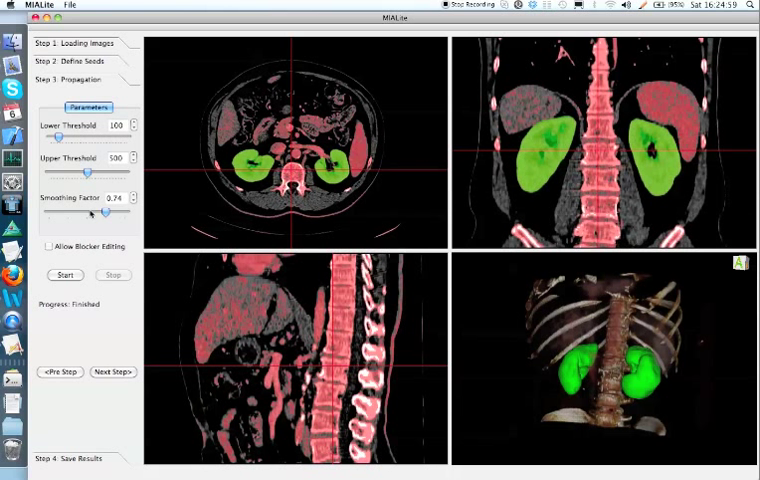
- Lower smoothing to 0.52, return to the seed step, and show blocking regions
{"action": "left_click", "coordinate": [88, 213]}
{"action": "left_click", "coordinate": [60, 372]}
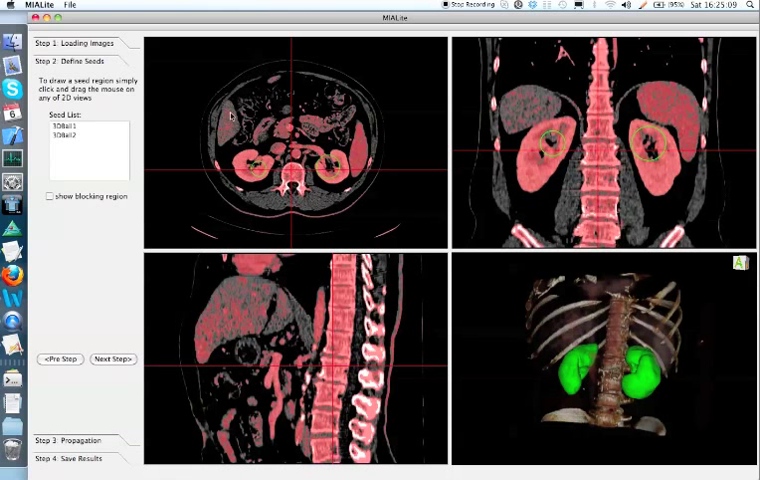
{"action": "left_click", "coordinate": [50, 196]}
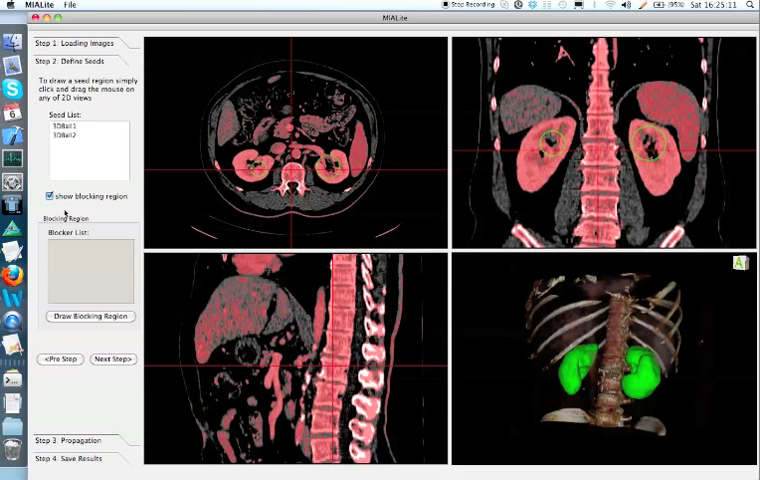
- Place and size the first blocker ball over a vein near the kidneys
{"action": "left_click", "coordinate": [93, 318]}
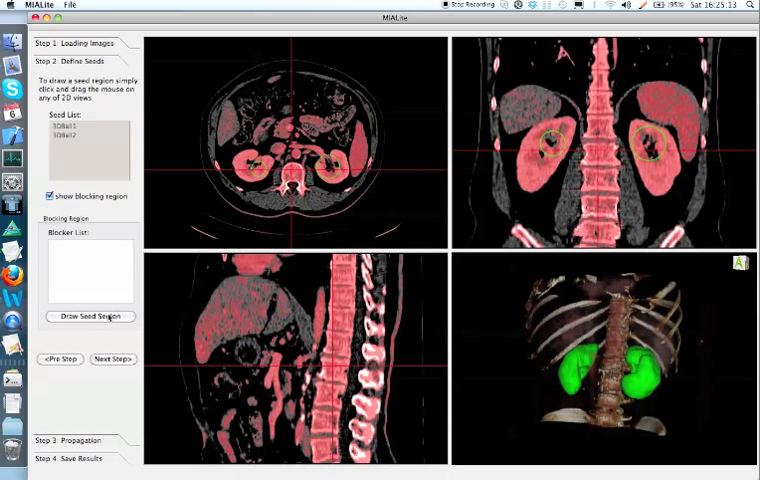
{"action": "left_click", "coordinate": [318, 150]}
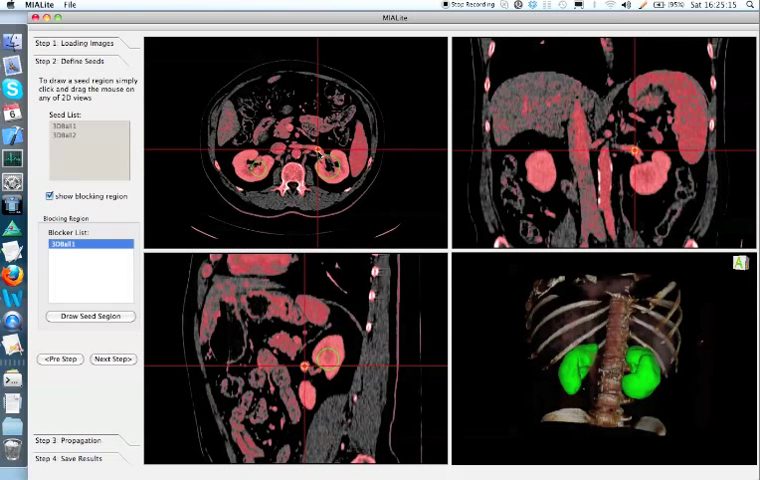
{"action": "left_click_drag", "start_coordinate": [318, 150], "coordinate": [321, 156]}
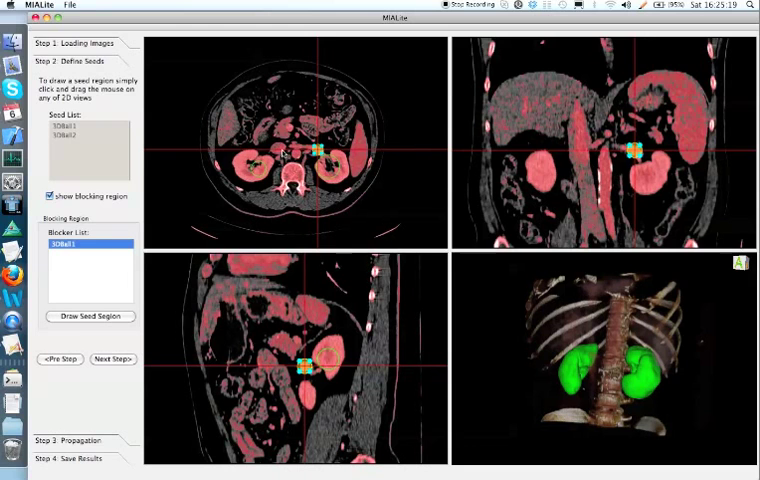
- Find the other vein, place a second blocker ball there, and proceed to propagation
{"action": "left_click", "coordinate": [603, 150]}
{"action": "mouse_move", "coordinate": [603, 150]}
{"action": "left_mouse_down"}
{"action": "mouse_move", "coordinate": [582, 137]}
{"action": "mouse_move", "coordinate": [583, 155]}
{"action": "left_mouse_up"}
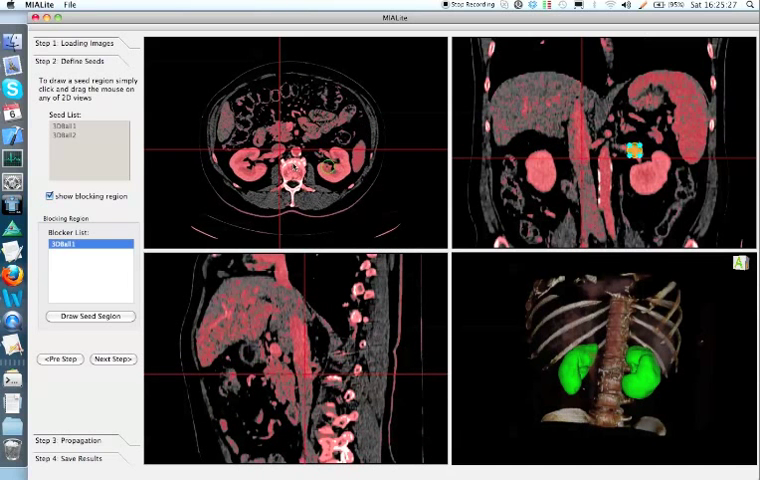
{"action": "left_click", "coordinate": [268, 155]}
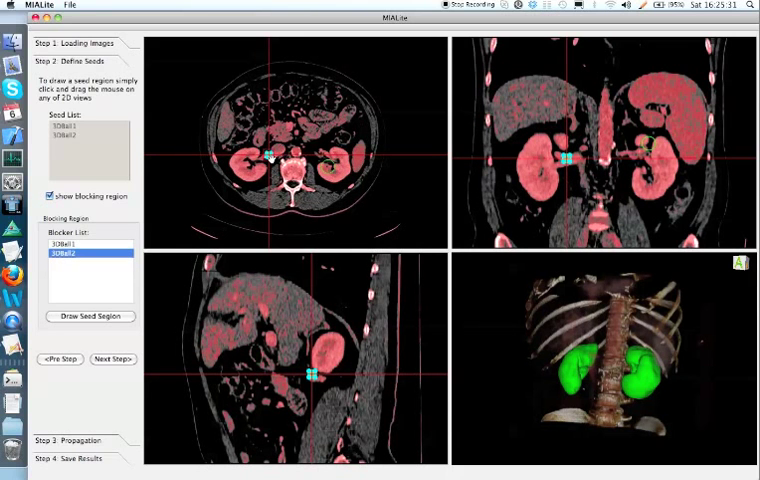
{"action": "left_click", "coordinate": [286, 136]}
{"action": "left_click", "coordinate": [286, 151]}
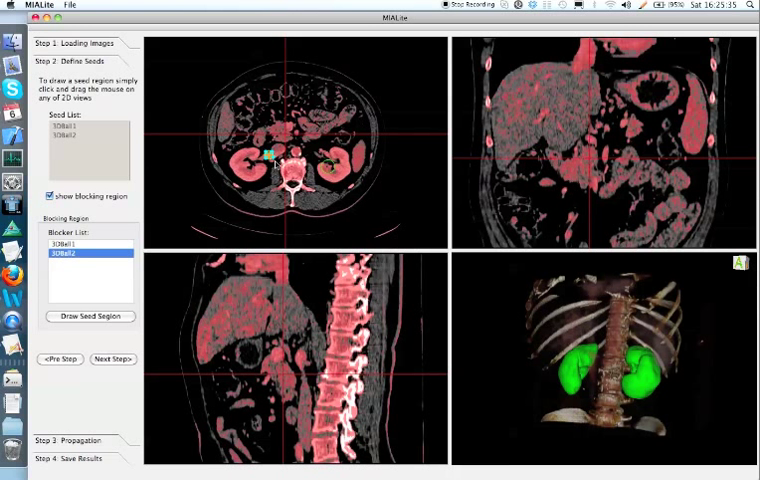
{"action": "left_click", "coordinate": [112, 359]}
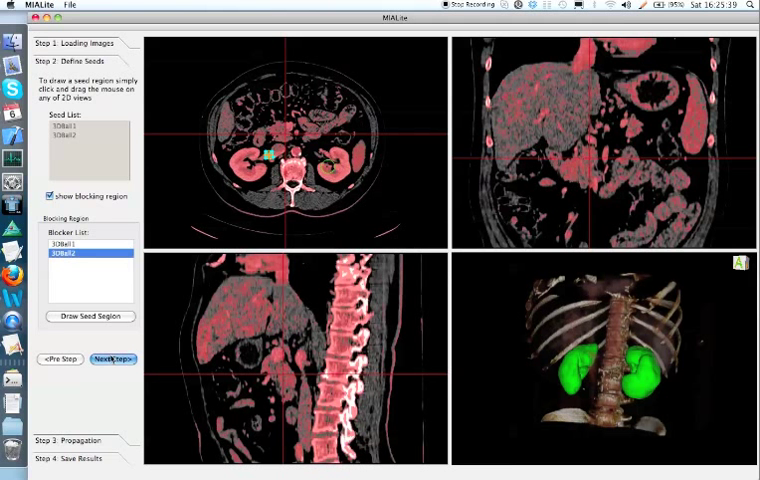
- Rerun propagation with the two blockers until finished, then rotate the 3D kidney render
{"action": "left_click", "coordinate": [73, 277]}
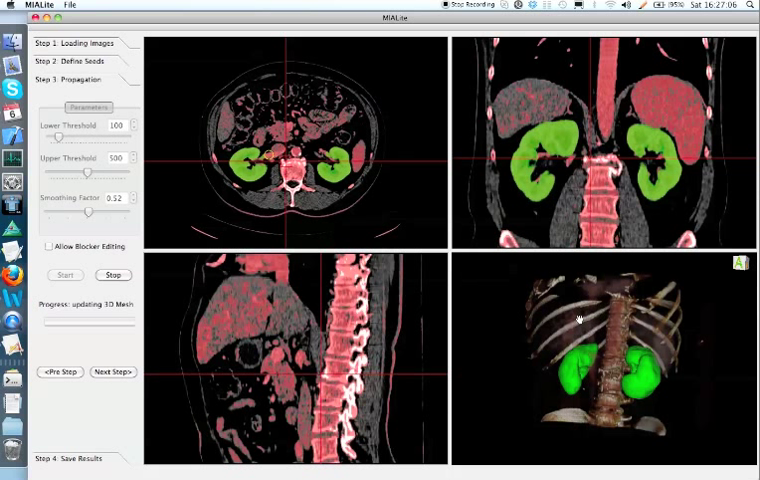
{"action": "mouse_move", "coordinate": [579, 321]}
{"action": "left_mouse_down"}
{"action": "mouse_move", "coordinate": [601, 385]}
{"action": "mouse_move", "coordinate": [620, 386]}
{"action": "left_mouse_up"}
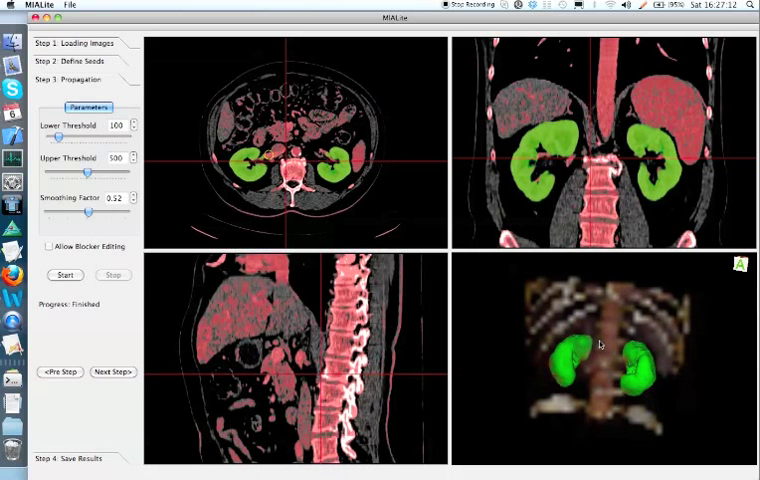
{"action": "scroll", "coordinate": [600, 345], "scroll_direction": "up", "scroll_amount": 3}
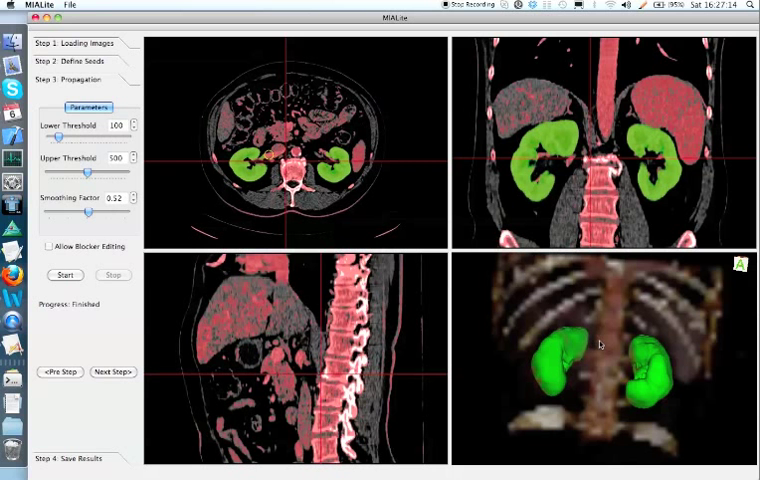